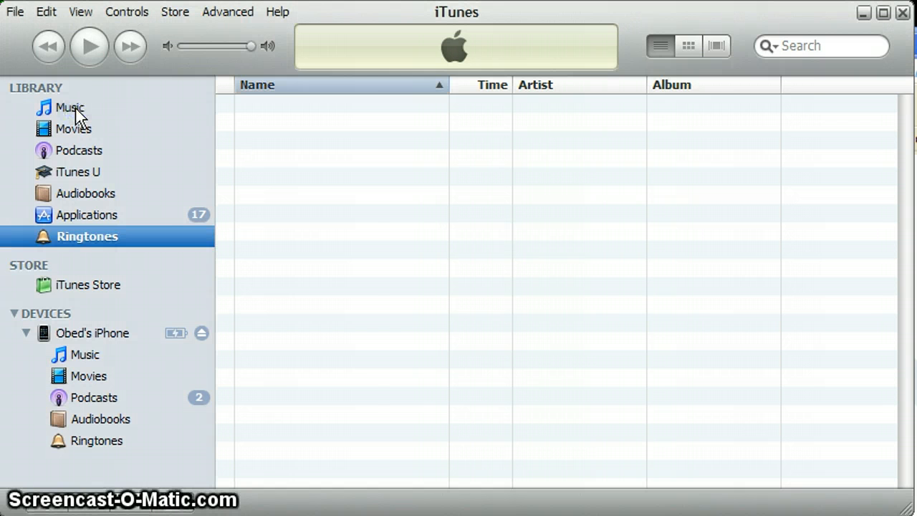
Open the music library and check in the preferences that the import settings use the AAC Encoder
left_click(75, 111)
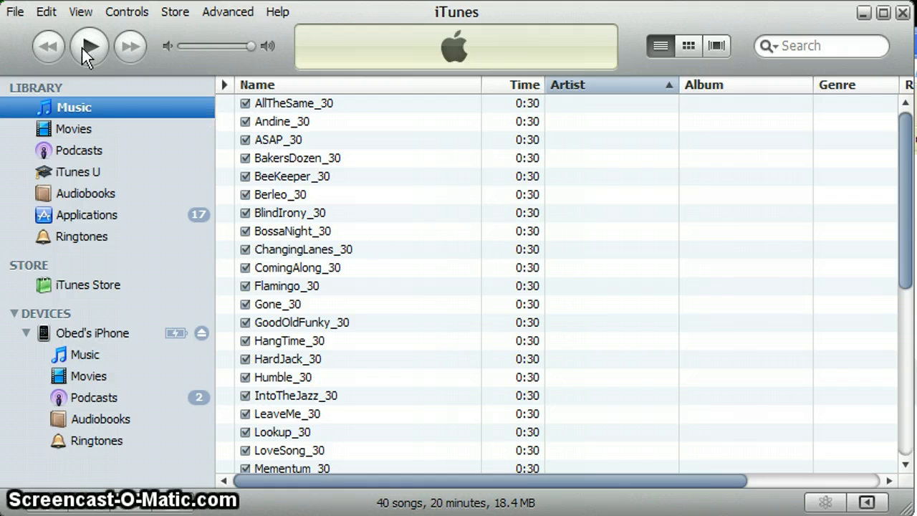
left_click(43, 12)
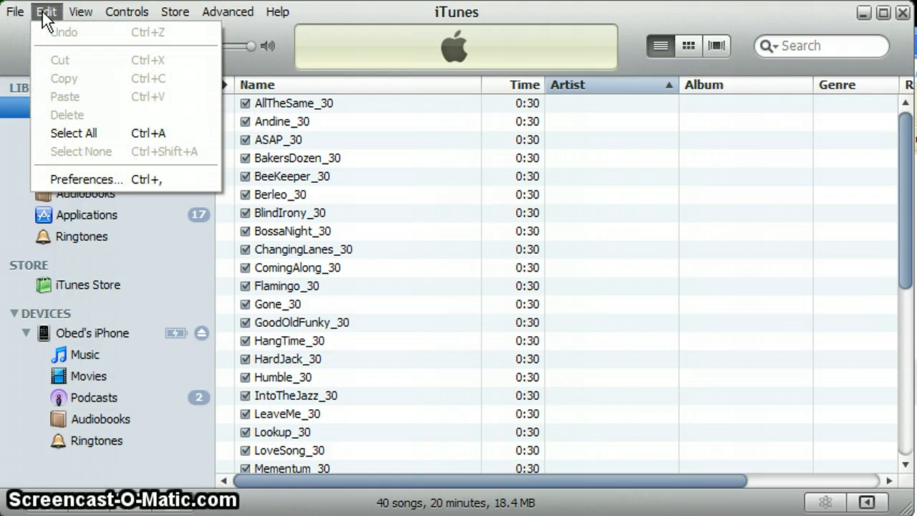
left_click(92, 178)
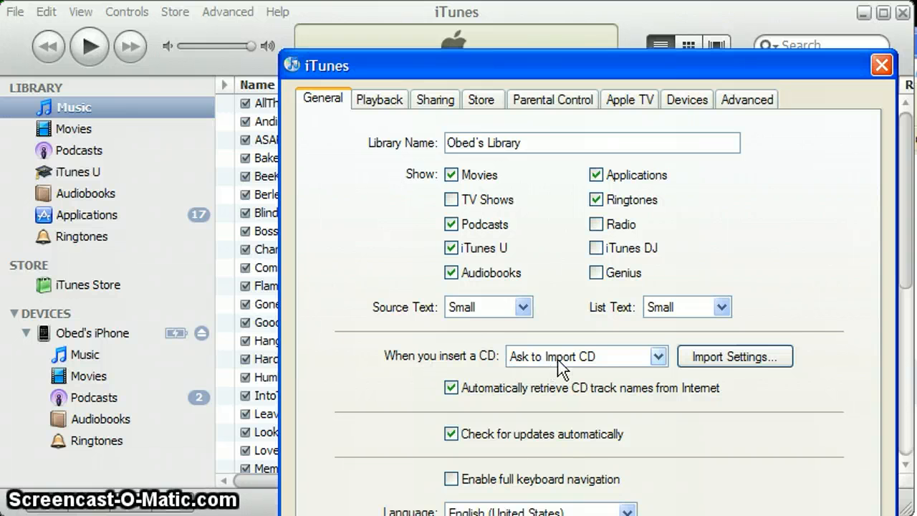
left_click(740, 360)
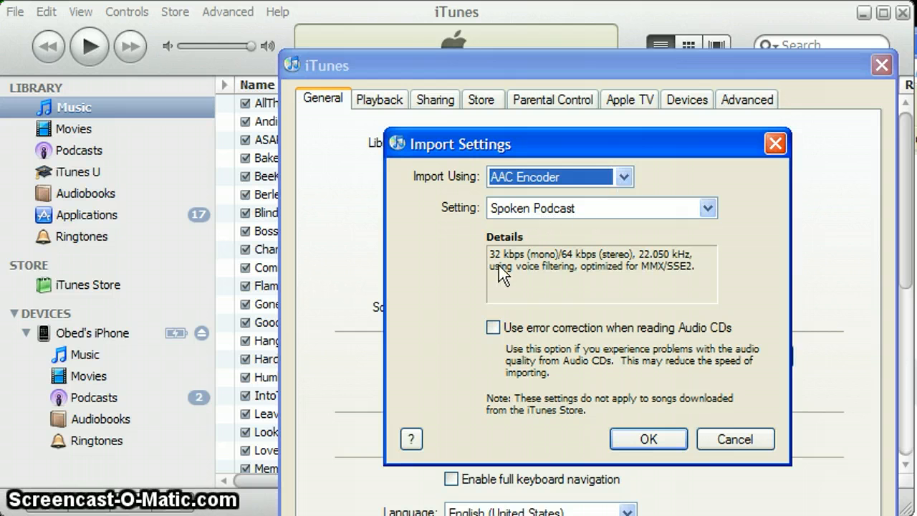
left_click(651, 440)
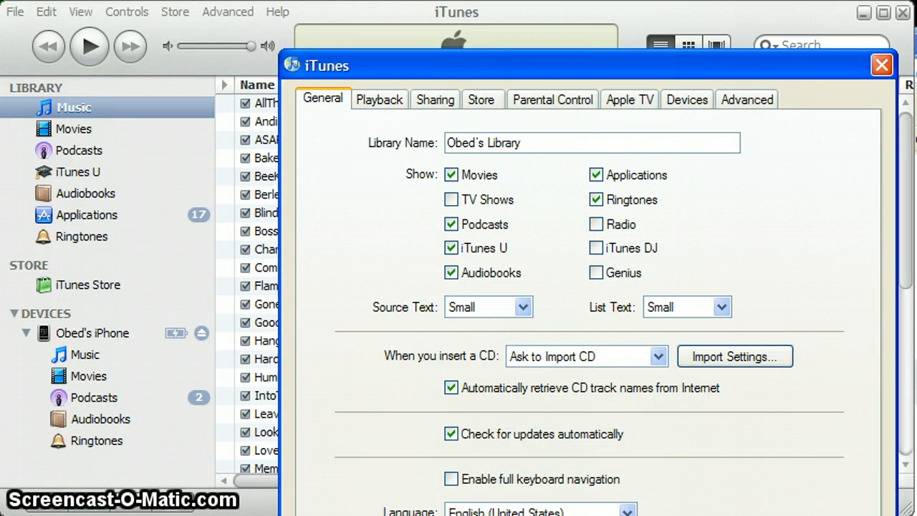
key("Escape")
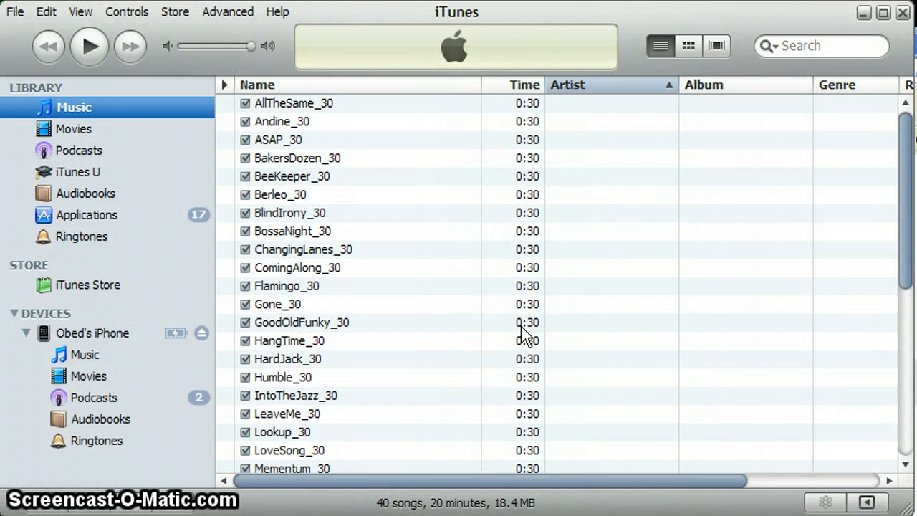
Examine the AllTheSame_30 song's information, including its start and stop time options, and close it without changes
right_click(280, 102)
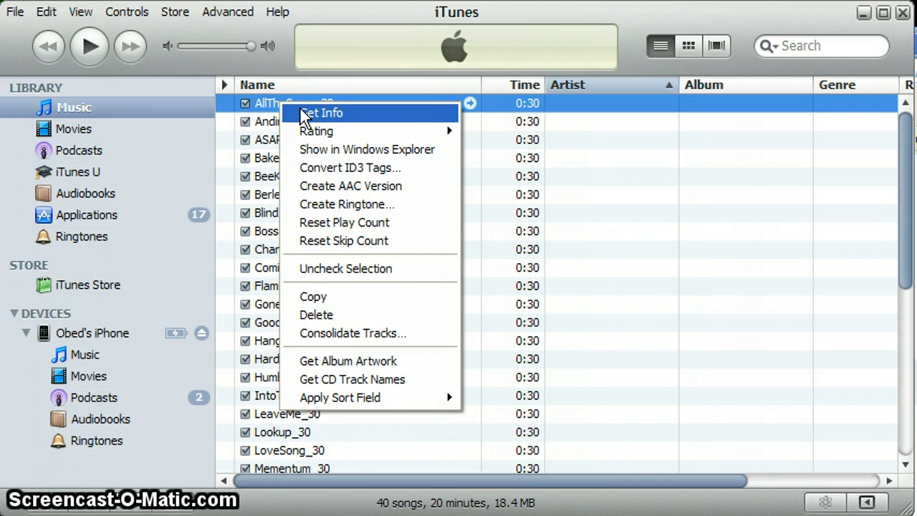
left_click(299, 108)
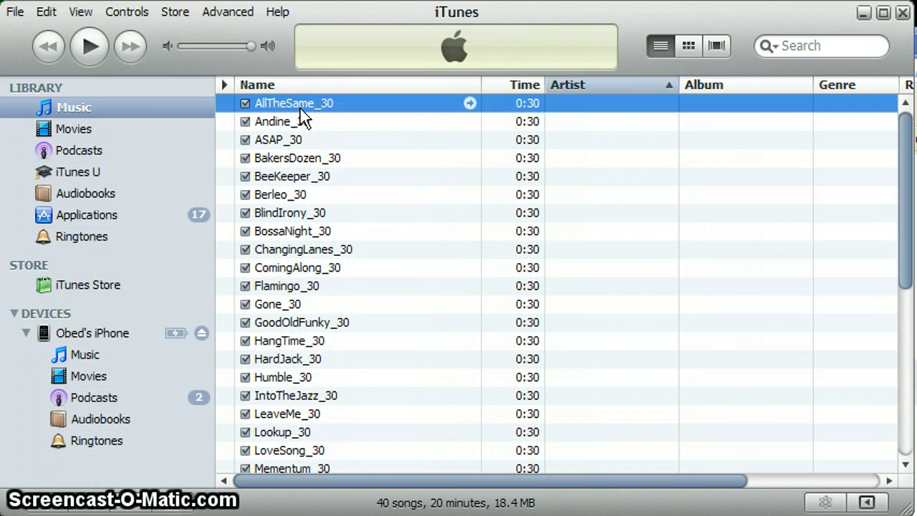
left_click_drag(410, 80, 298, 9)
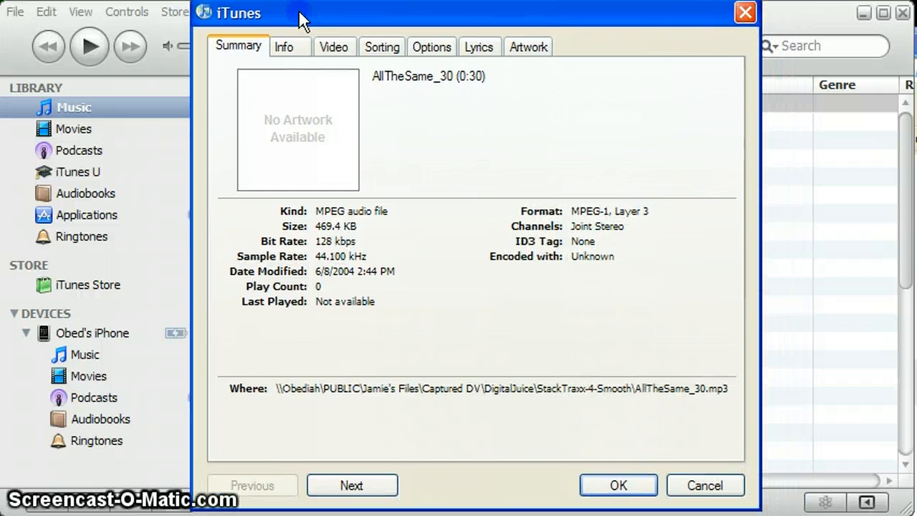
left_click(292, 45)
left_click(329, 44)
left_click(371, 47)
left_click(432, 48)
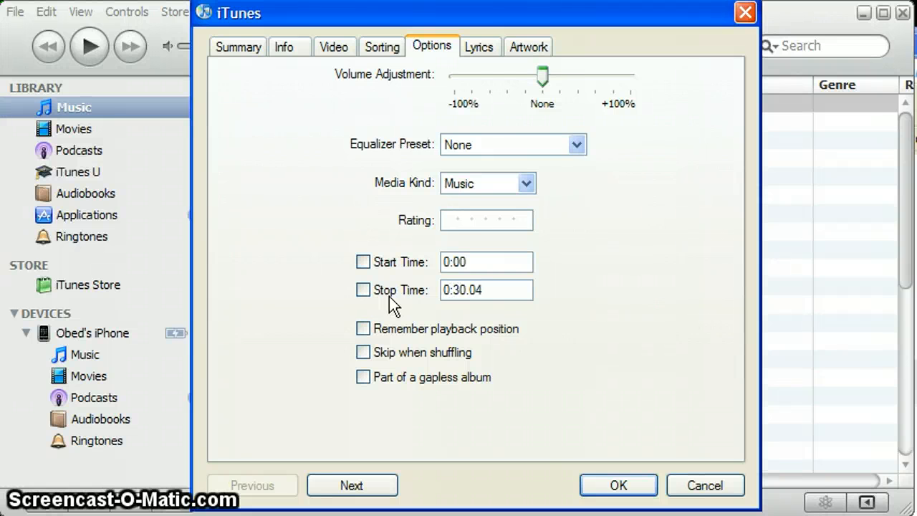
left_click_drag(459, 15, 412, 23)
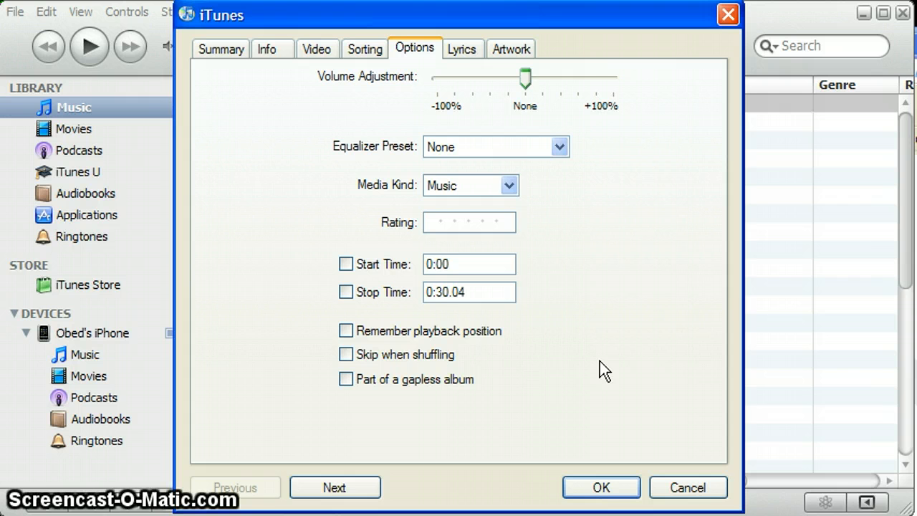
left_click(697, 493)
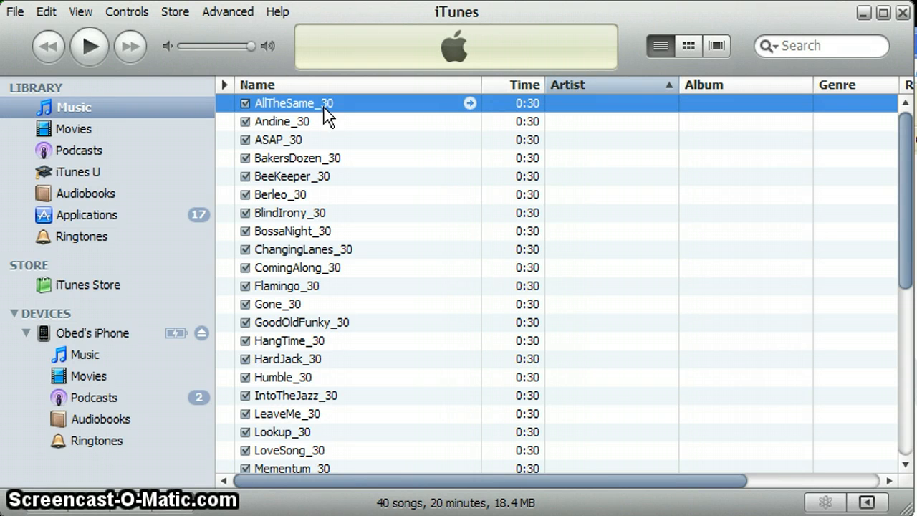
Select all songs in the music library and create AAC versions of them
left_click_drag(909, 200, 909, 424)
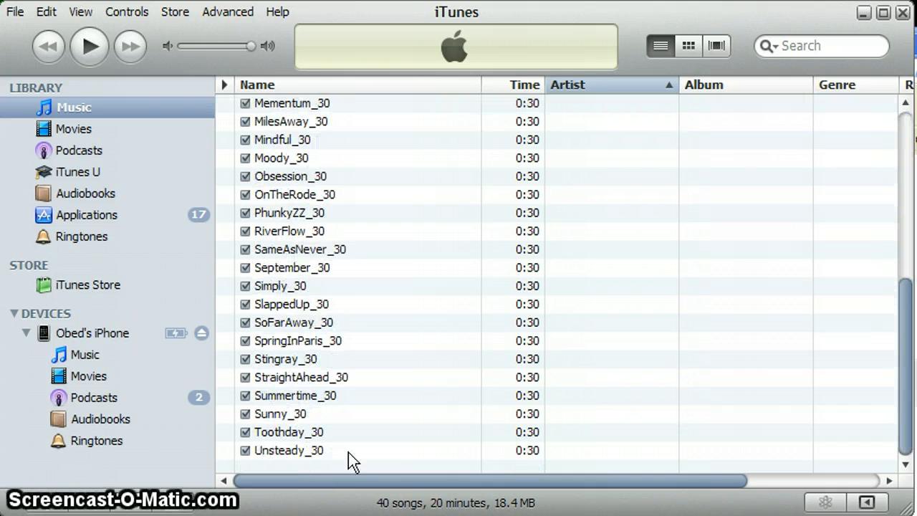
key("ctrl+a")
right_click(299, 452)
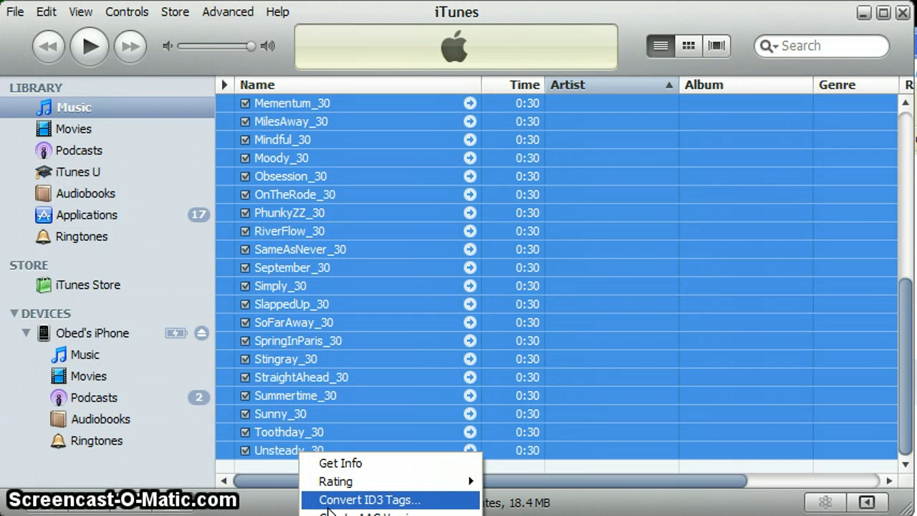
right_click(301, 113)
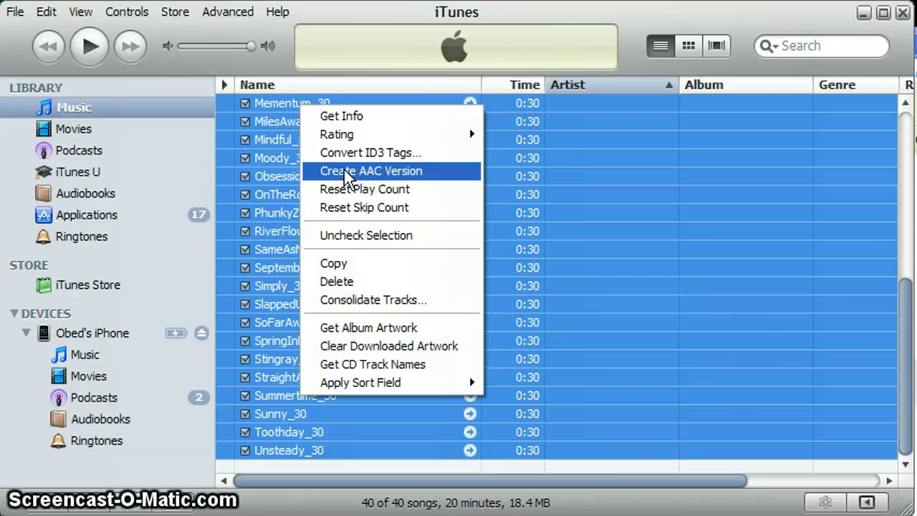
left_click(374, 175)
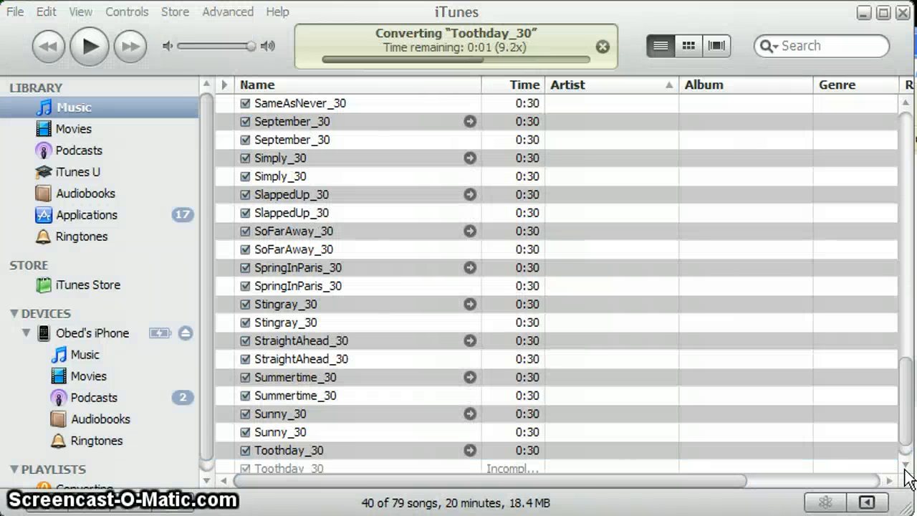
Remove the still selected original songs from the library, leaving only the AAC versions
left_click(905, 465)
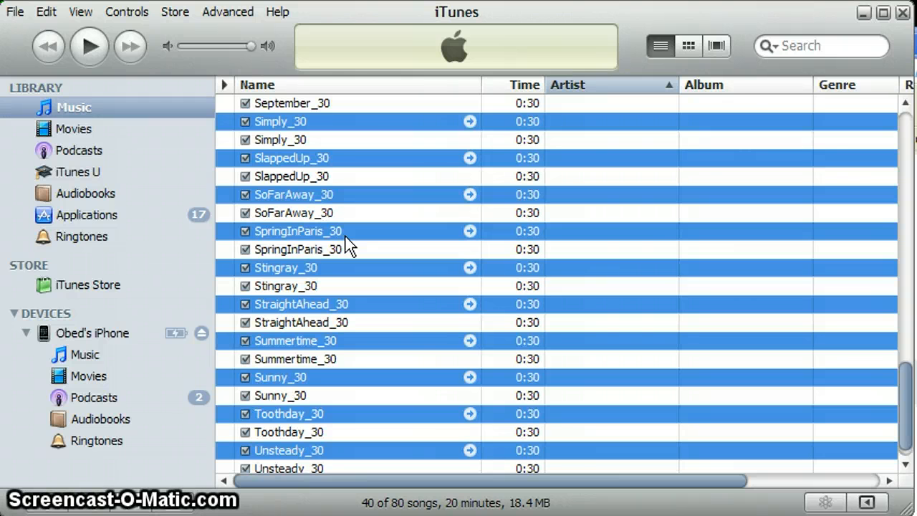
key("Delete")
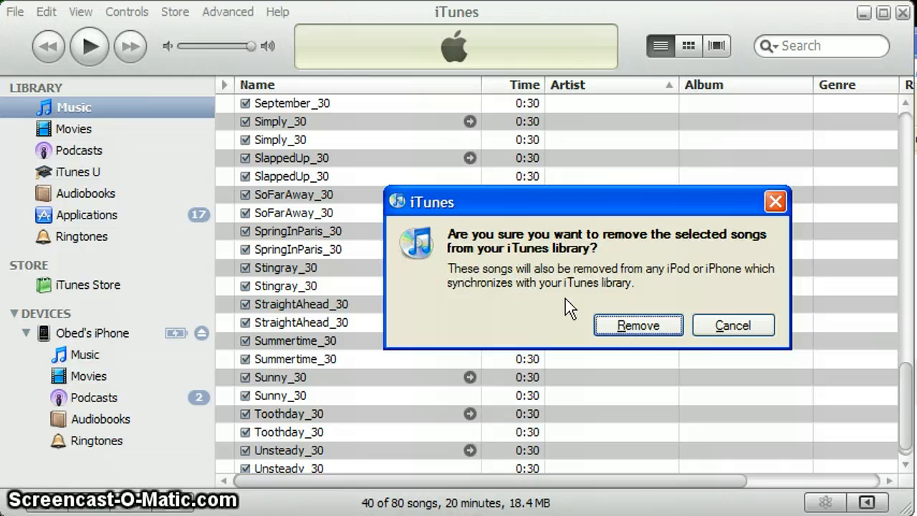
left_click(643, 331)
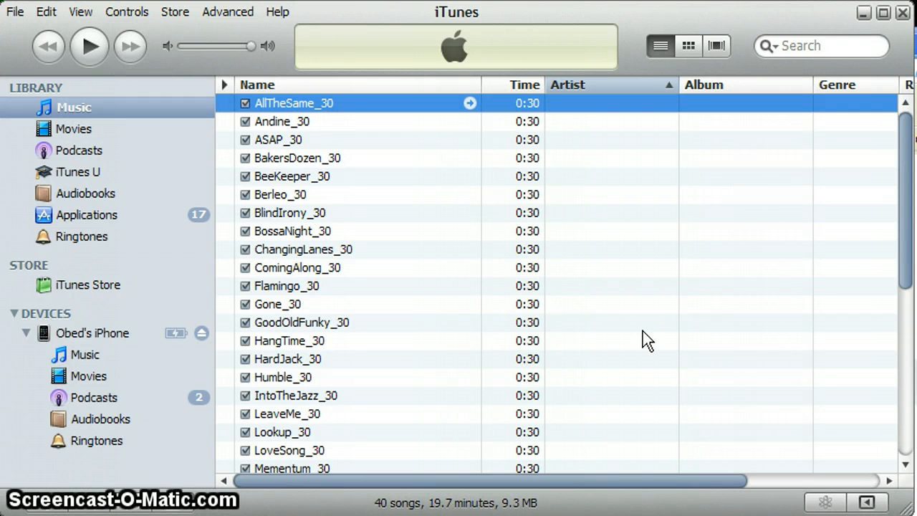
Show the AAC version of AllTheSame_30 in Windows Explorer and fit the folder window on the screen
right_click(286, 103)
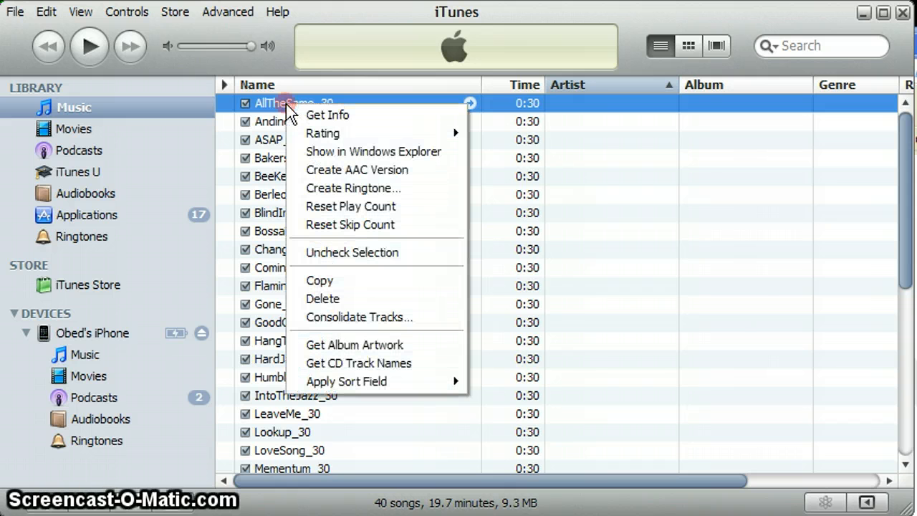
left_click(311, 156)
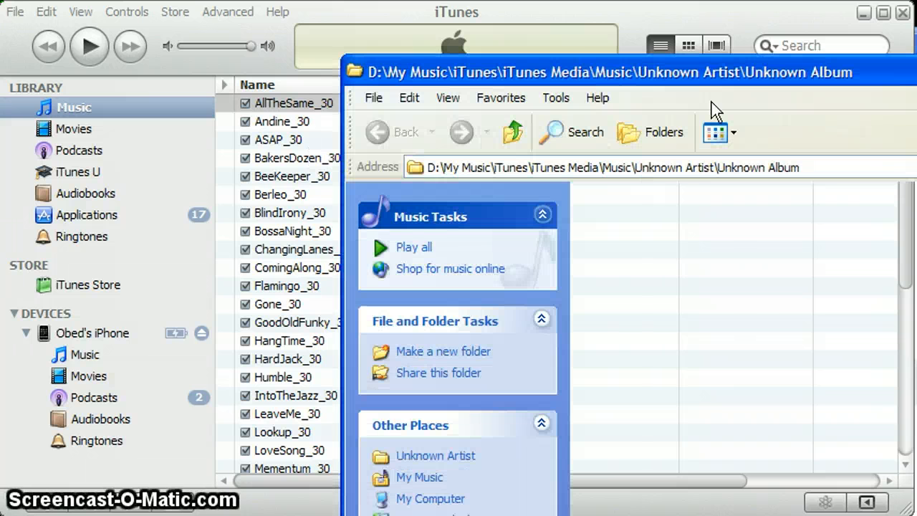
left_click_drag(777, 66, 613, 15)
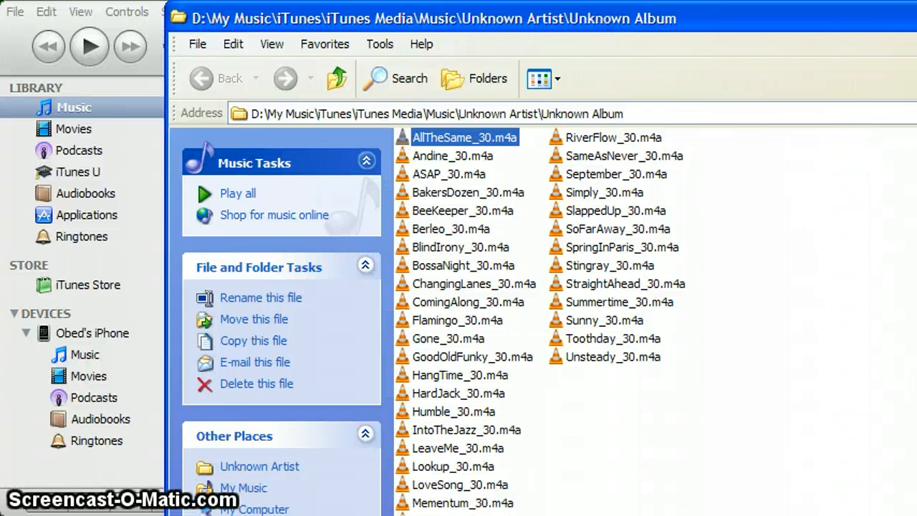
left_click_drag(916, 515, 892, 476)
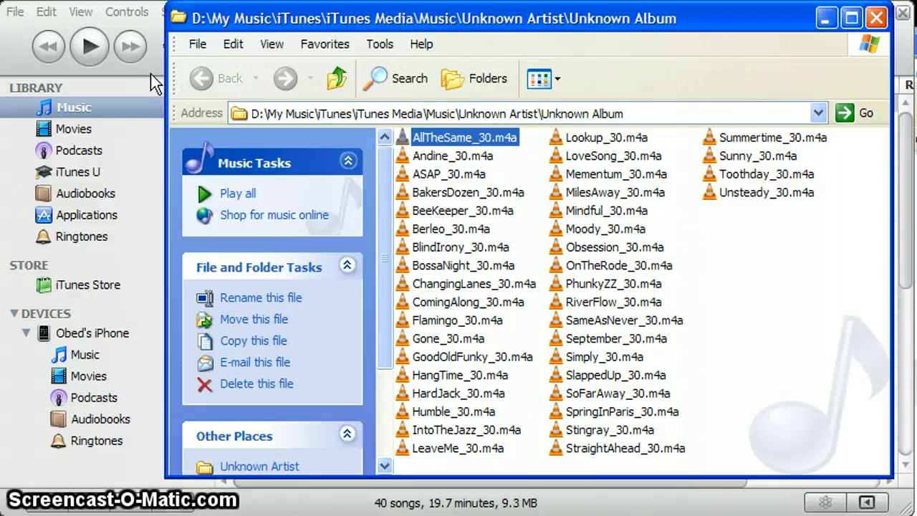
left_click_drag(308, 23, 361, 35)
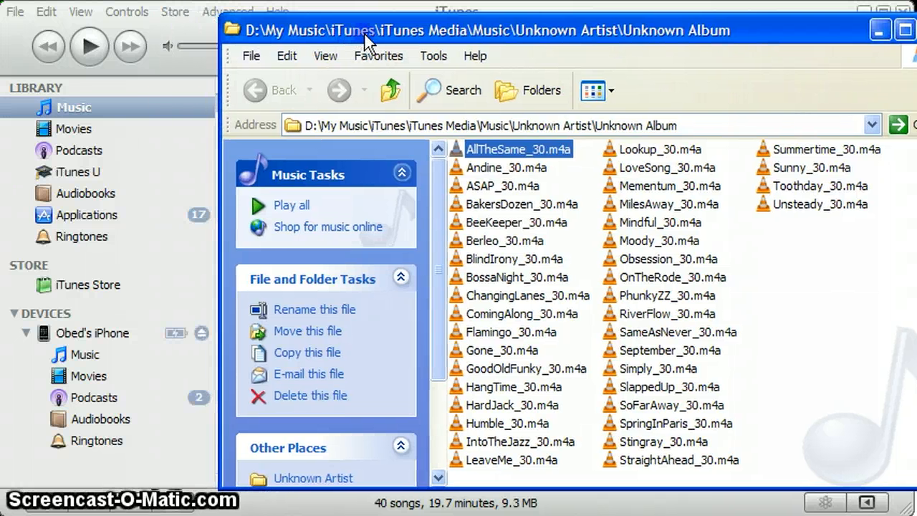
Switch back to iTunes and remove all songs from the music library, keeping their files in the iTunes Media folder
left_click(174, 73)
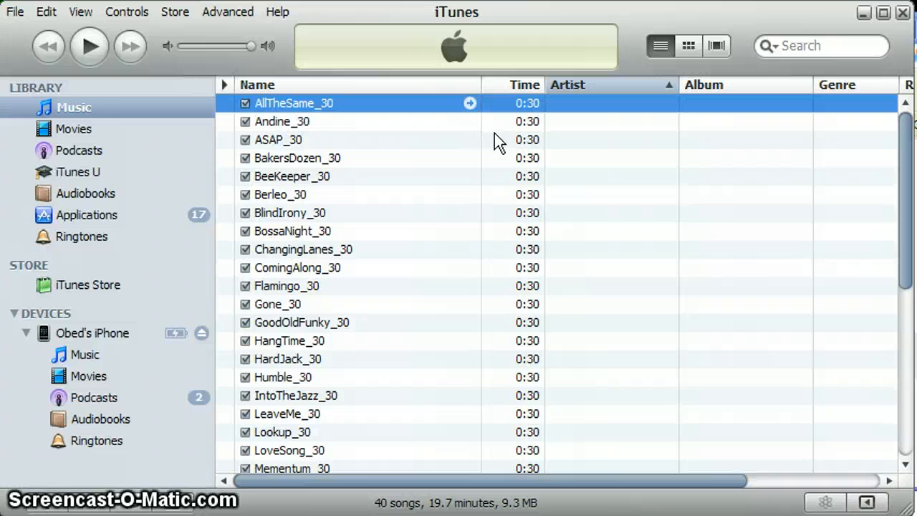
left_click_drag(907, 175, 904, 390)
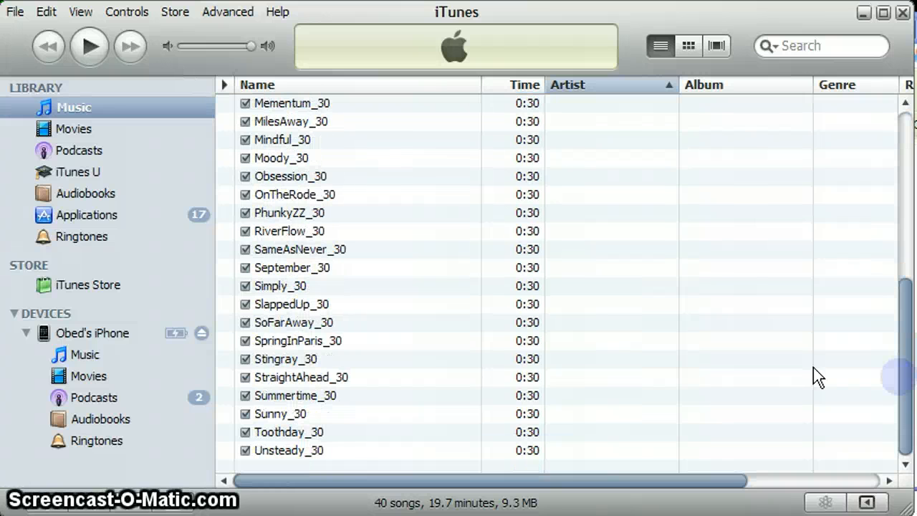
left_click(307, 454, "shift")
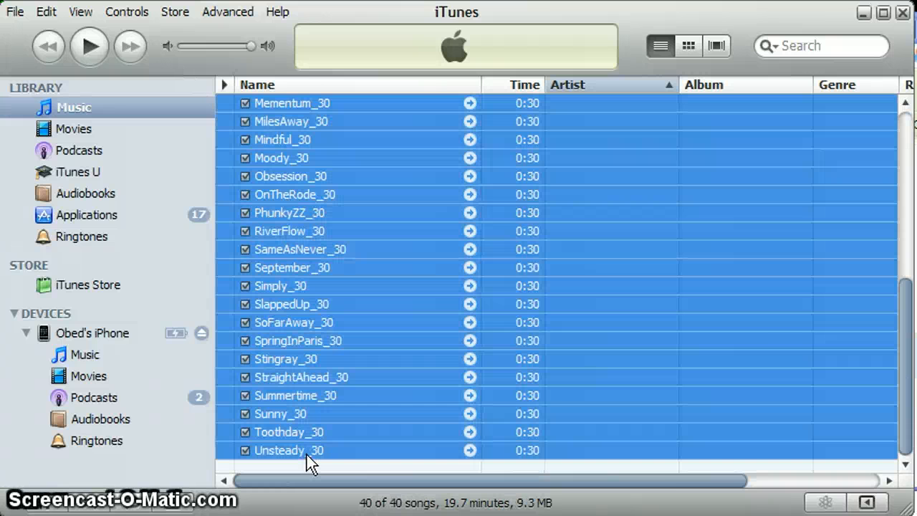
key("Delete")
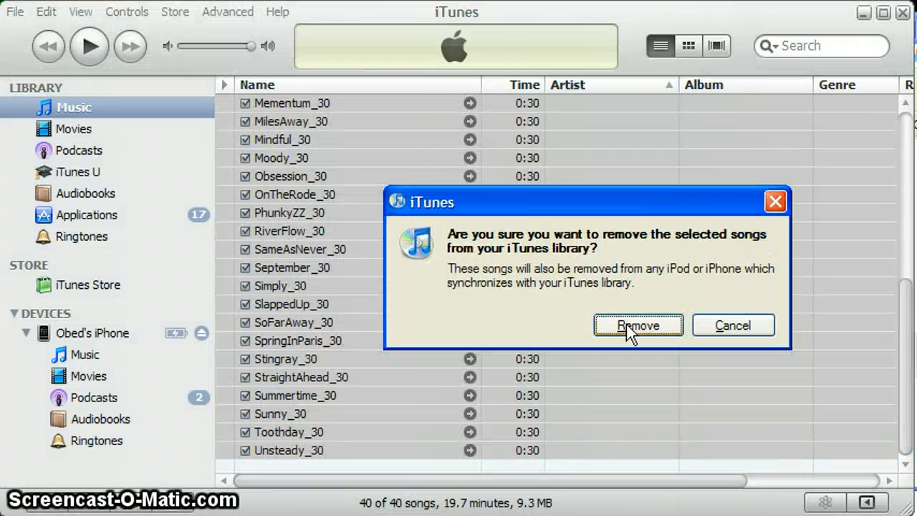
left_click(627, 325)
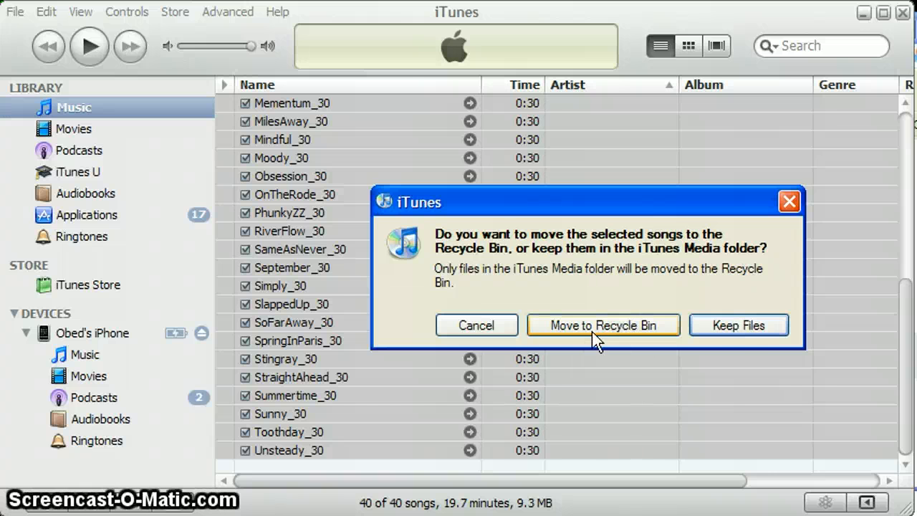
left_click(737, 326)
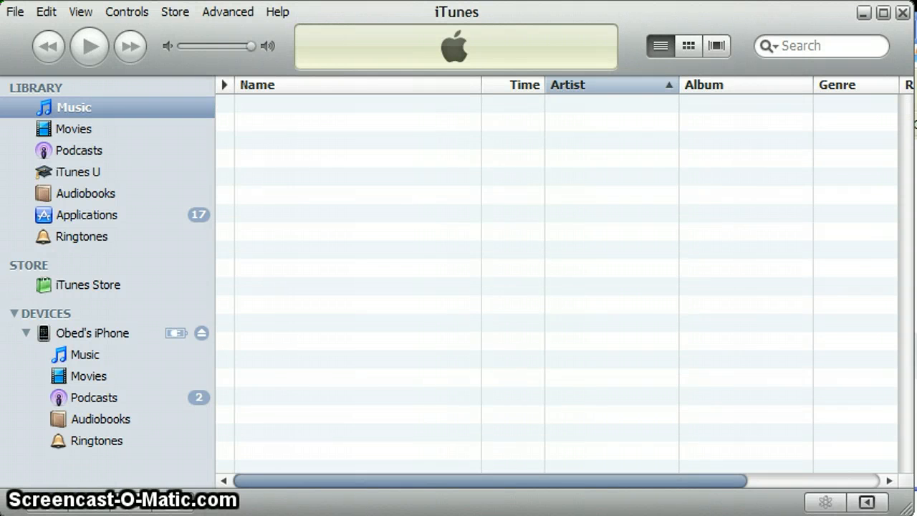
Switch to the Unknown Album folder in Windows Explorer and rename AllTheSame_30.m4a to AllTheSame_30.m4r, accepting the extension change
left_click(916, 316)
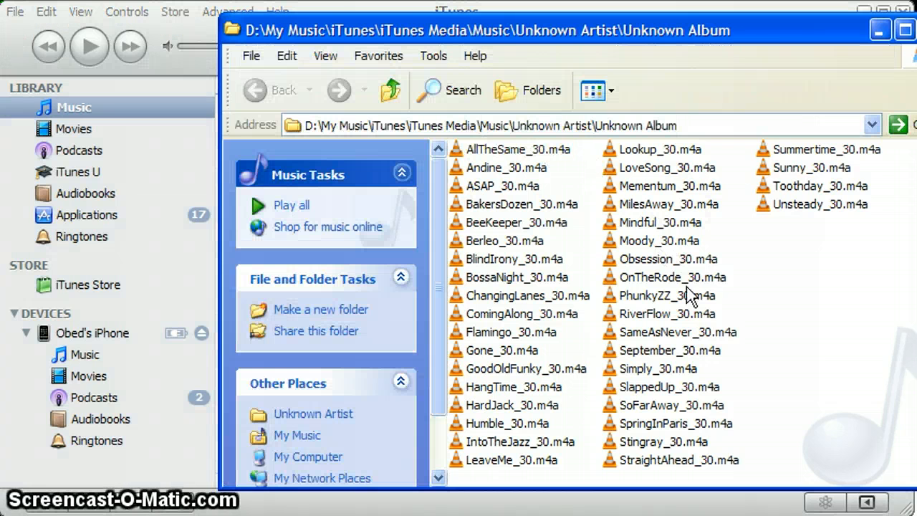
left_click(542, 152)
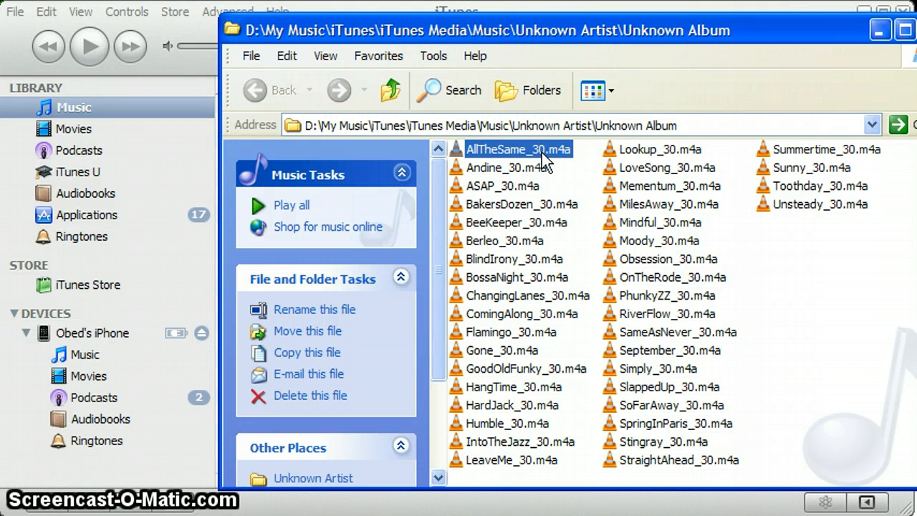
left_click(542, 153)
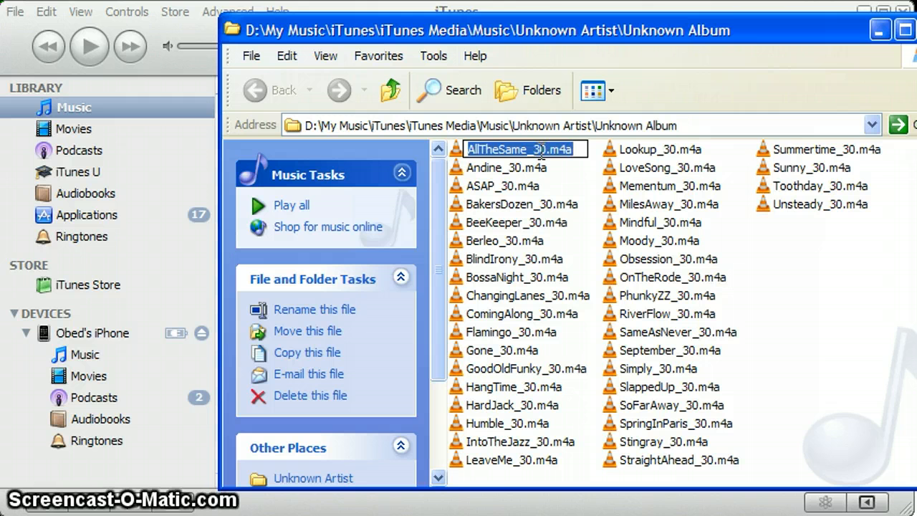
key("End")
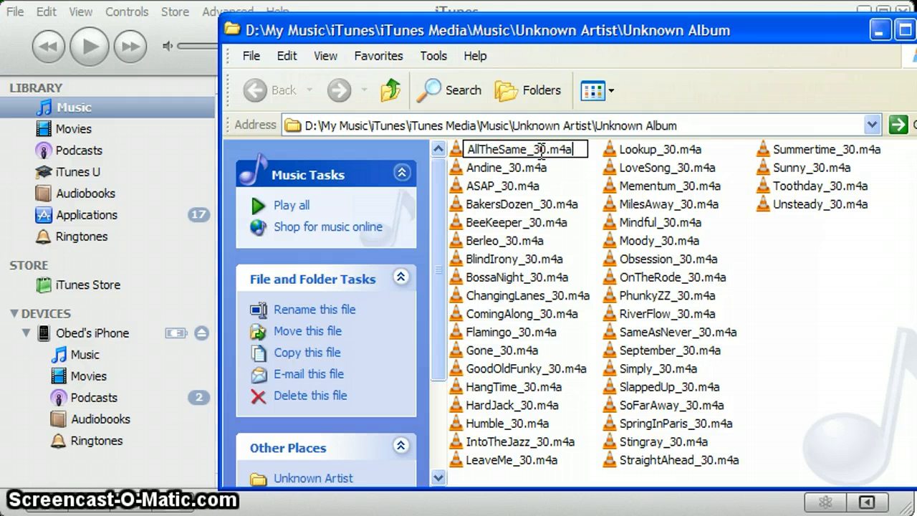
key("BackSpace")
type("r")
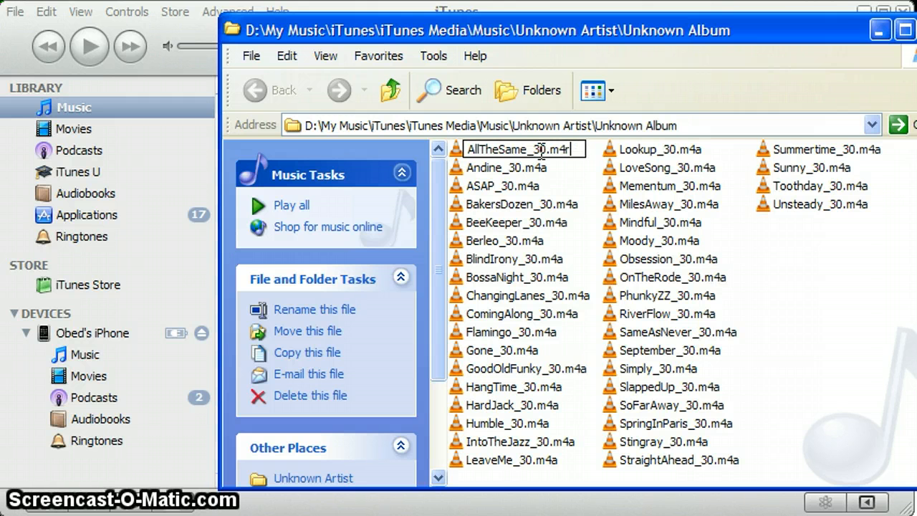
key("Return")
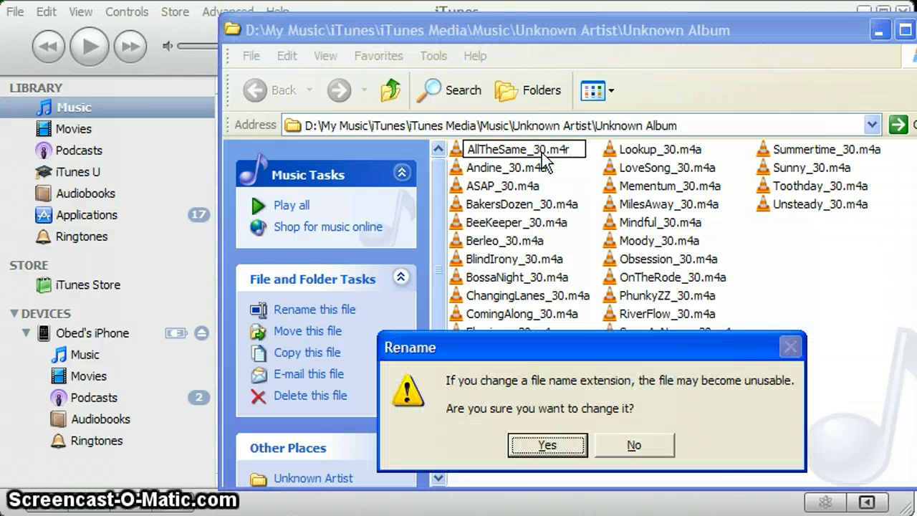
key("Return")
Rename Andine_30.m4a to Andine_30.m4r and accept the extension change
key("Down")
key("F2")
key("End")
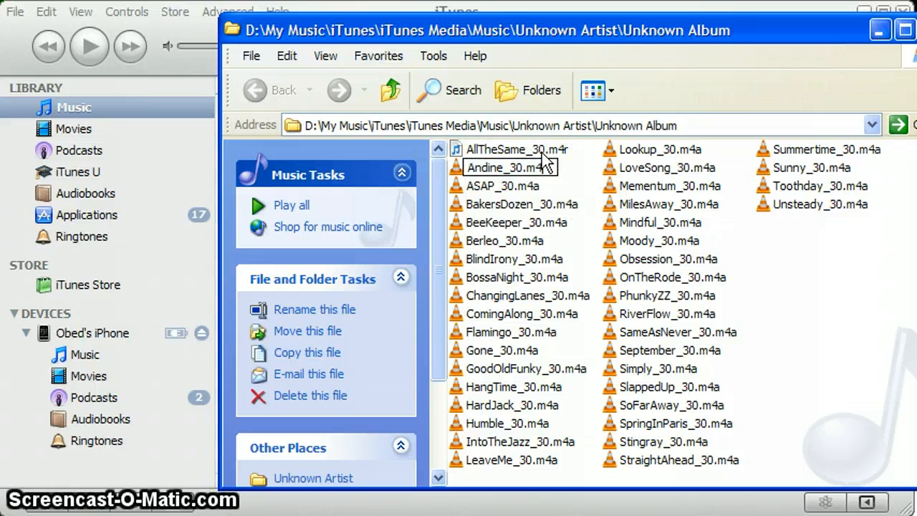
key("Return")
key("Return")
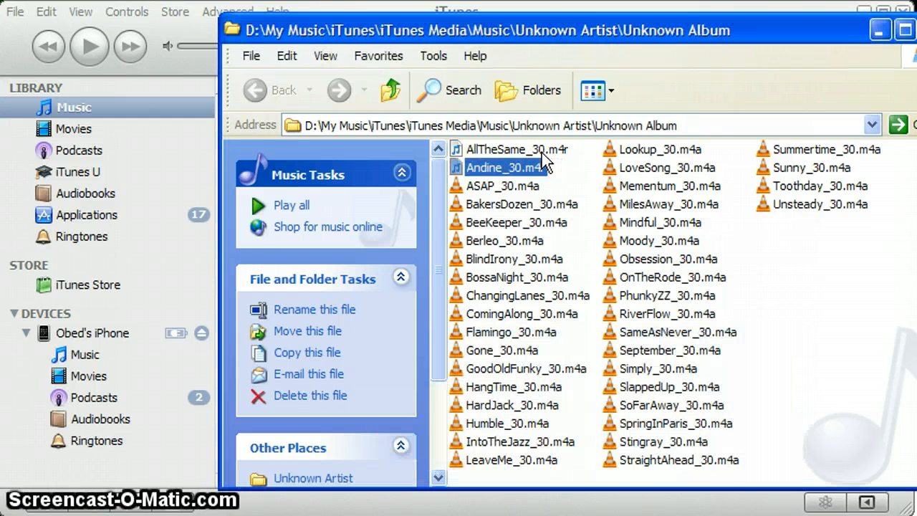
Rename ASAP_30.m4a to ASAP_30.m4r and accept the extension change
key("Down")
key("F2")
key("End")
key("BackSpace")
type("r")
key("Return")
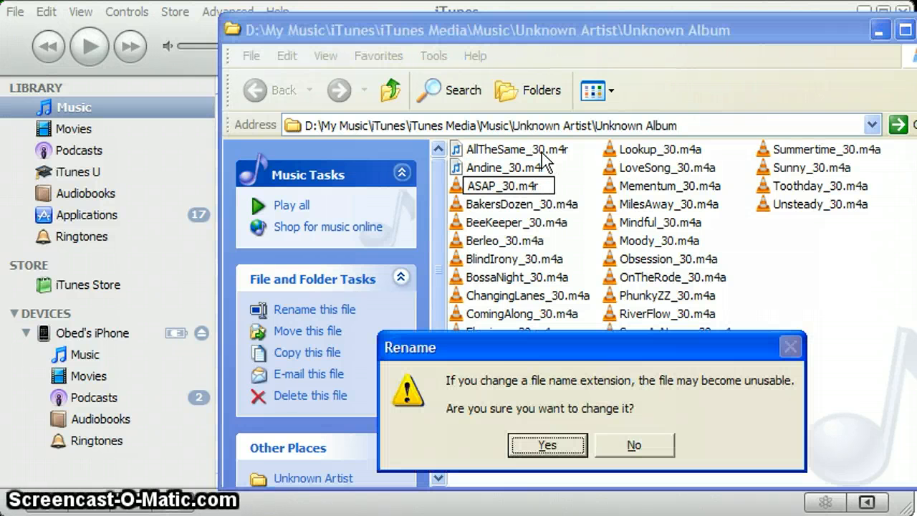
key("Return")
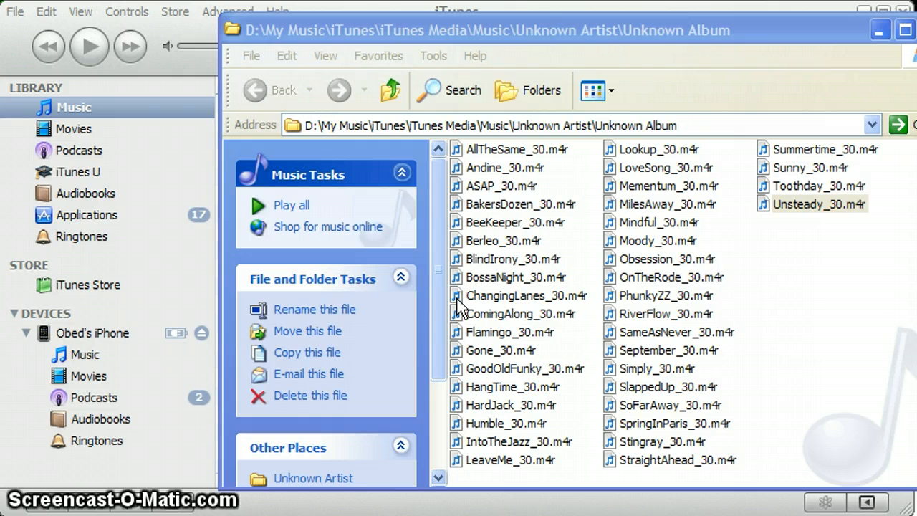
Add all .m4r files from AllTheSame_30 to Unsteady_30 to the iTunes Ringtones library and display that library
left_click(477, 150)
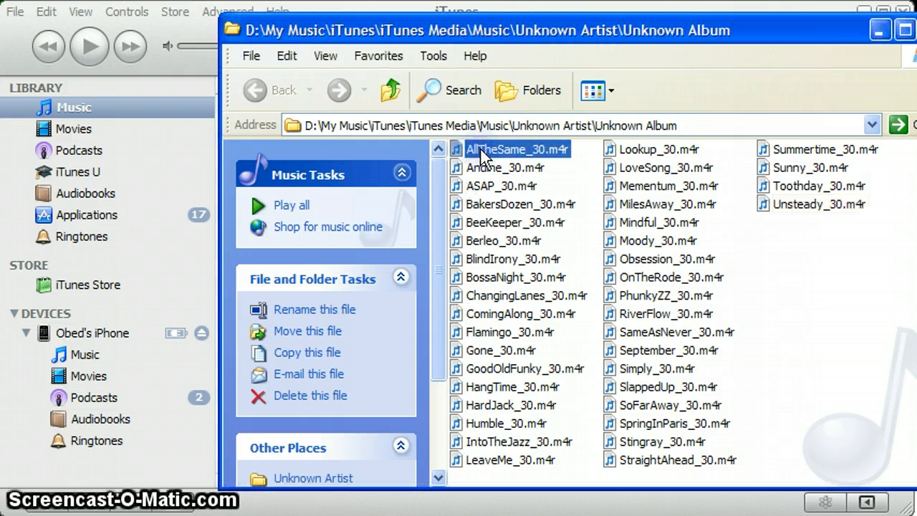
left_click(803, 205, "shift")
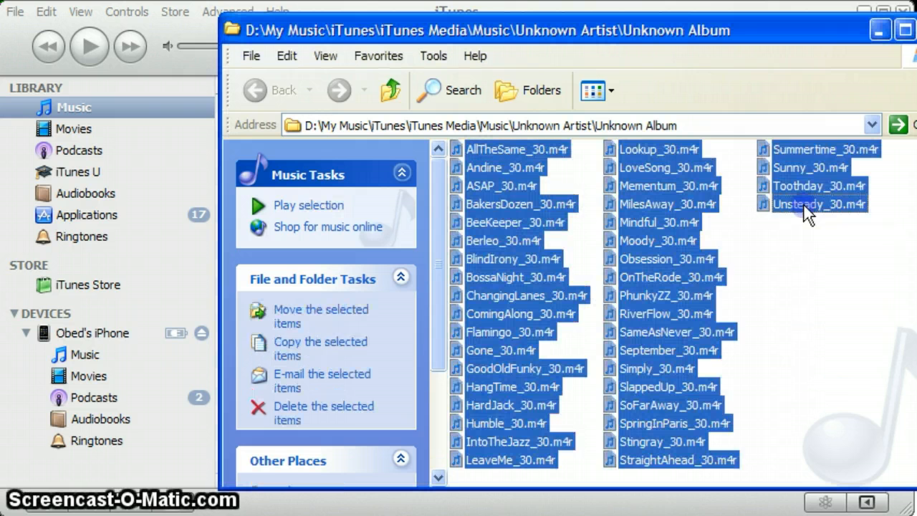
left_click_drag(481, 37, 595, 33)
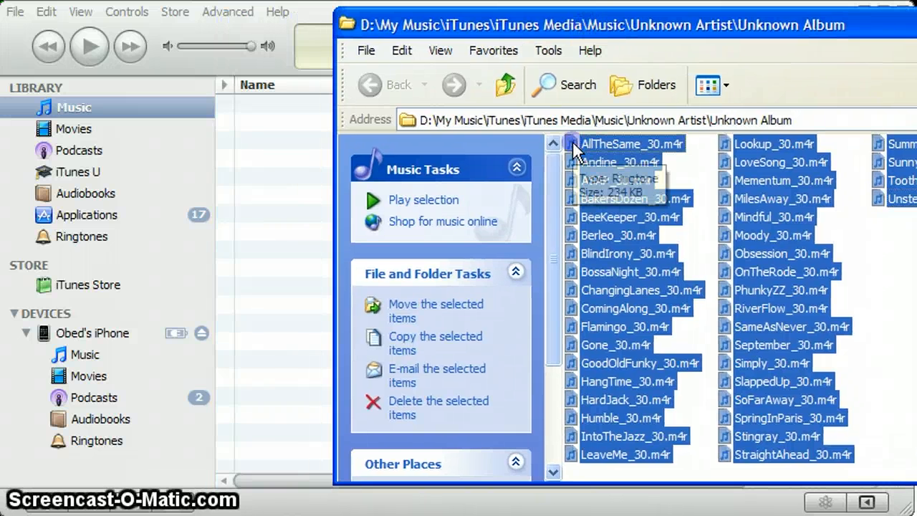
left_click_drag(573, 144, 94, 236)
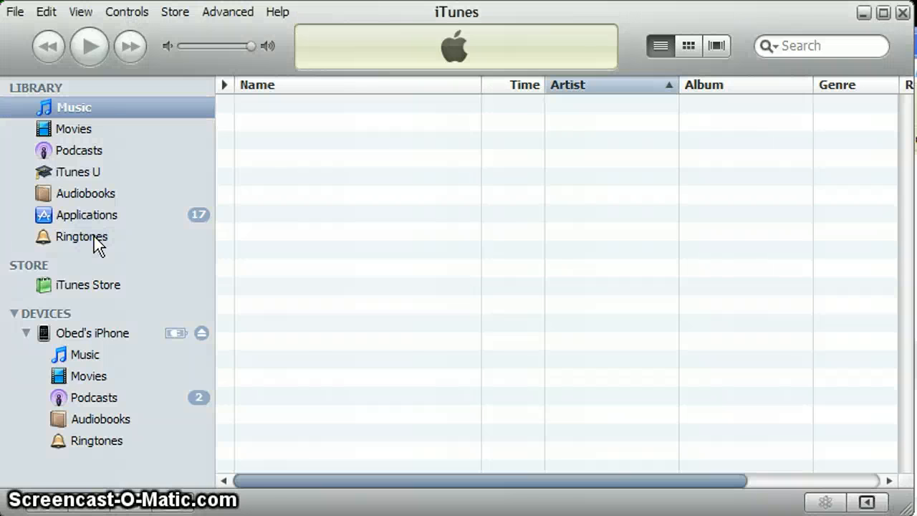
left_click(94, 237)
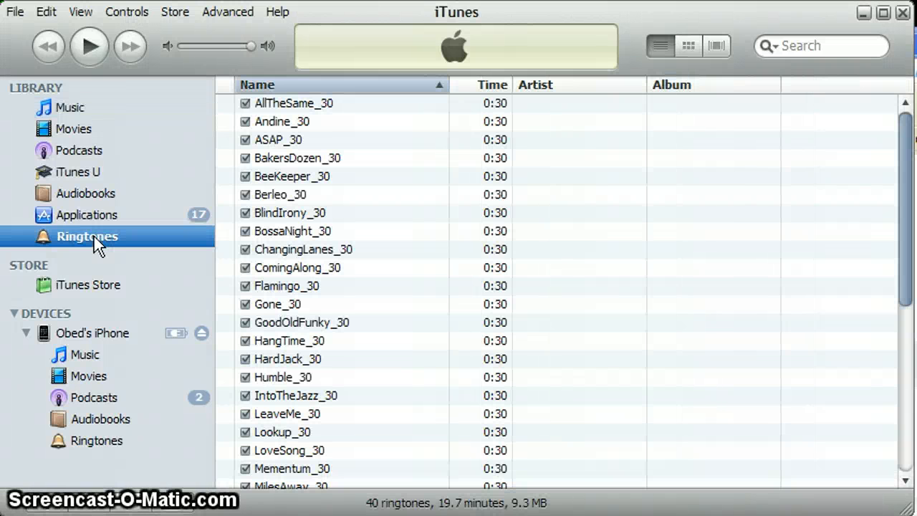
mouse_move(906, 173)
left_mouse_down()
mouse_move(902, 327)
mouse_move(895, 164)
mouse_move(906, 162)
left_mouse_up()
Inspect the files in the iTunes Media\Ringtones folder in Windows Explorer and return to iTunes
left_click(915, 162)
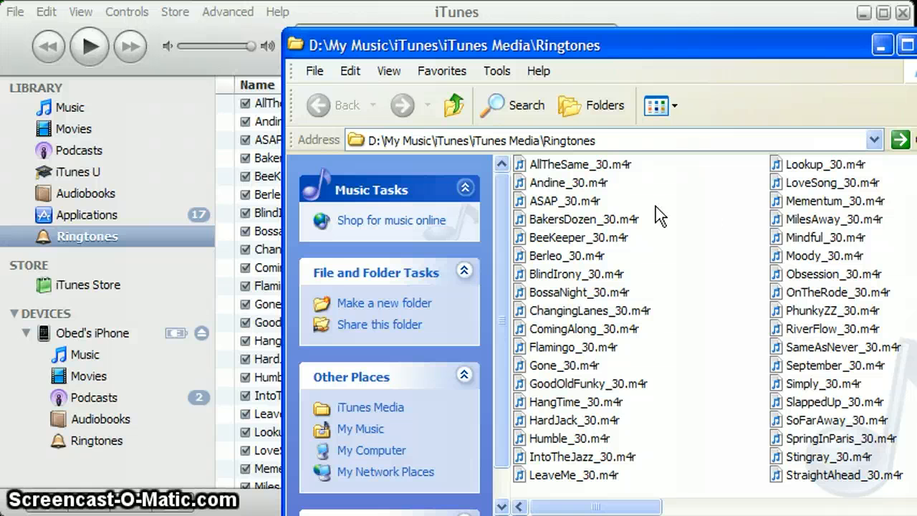
left_click_drag(679, 51, 658, 43)
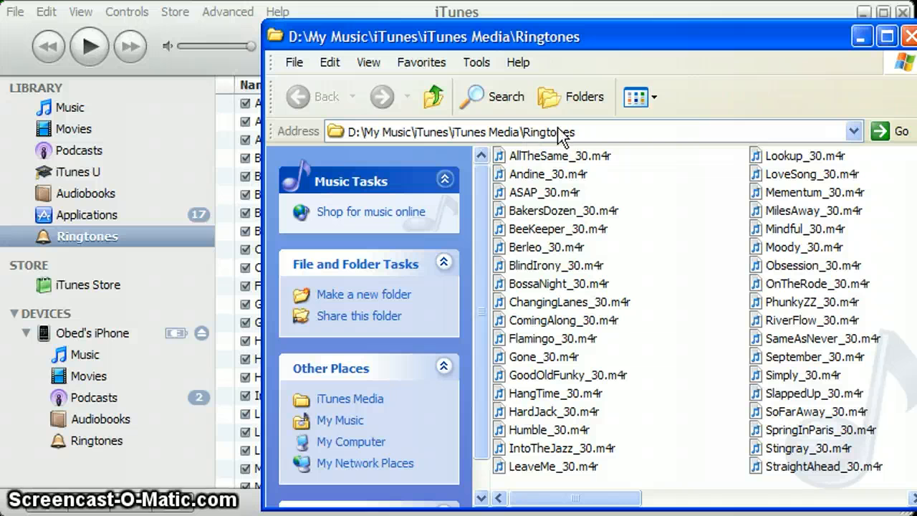
left_click(407, 15)
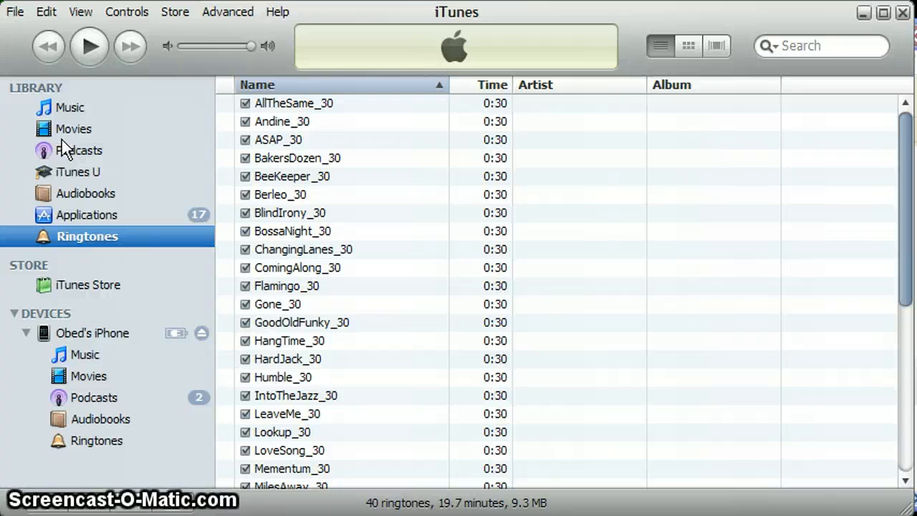
Select all ringtones in the library, from AllTheSame_30 to Unsteady_30, and copy them to the connected iPhone
left_click(281, 106)
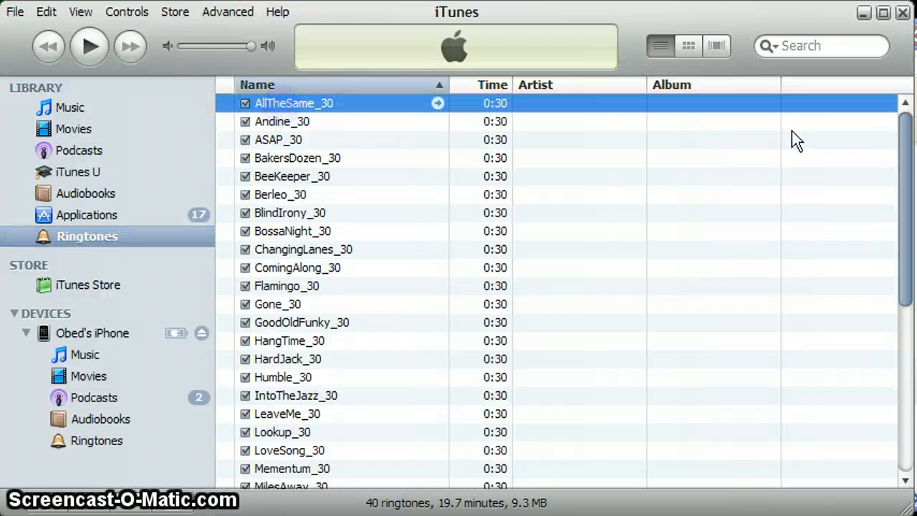
left_click_drag(904, 161, 909, 377)
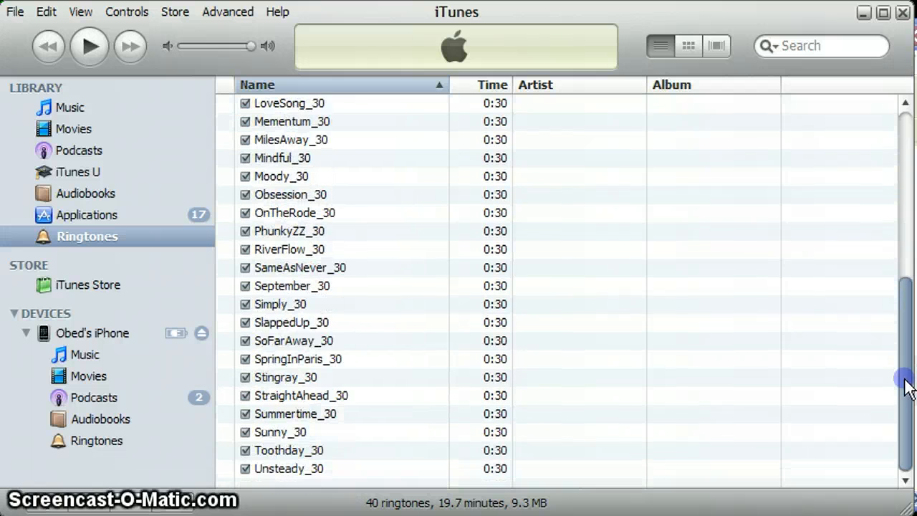
left_click(309, 468, "shift")
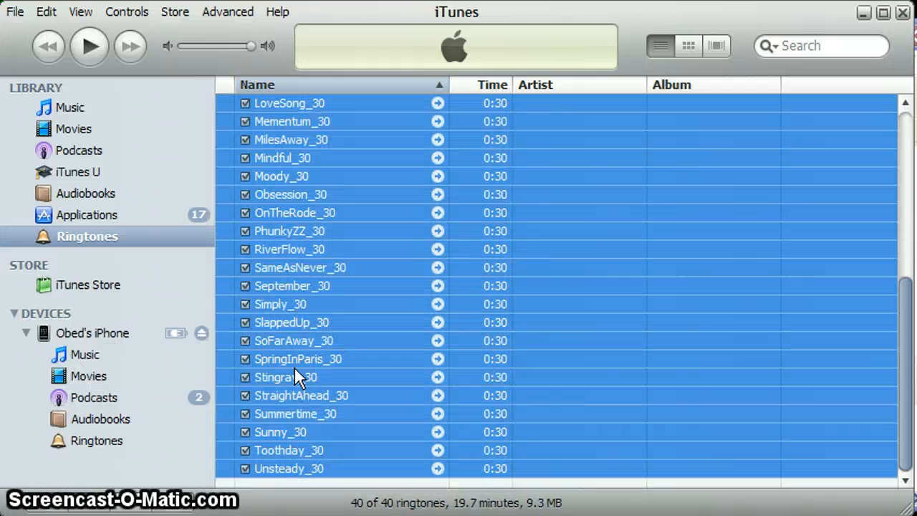
left_click_drag(303, 364, 116, 337)
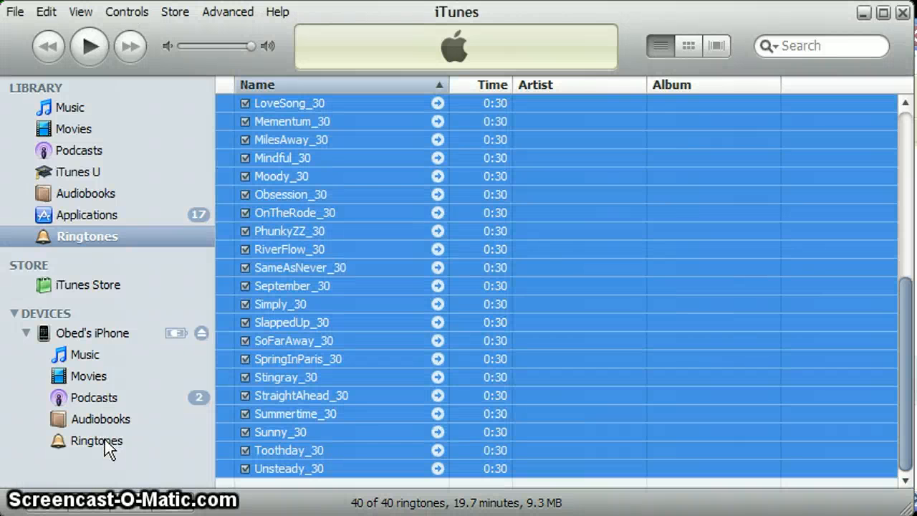
Review the ringtones stored on the iPhone, and check the library's Music and Ringtones sections
left_click(105, 439)
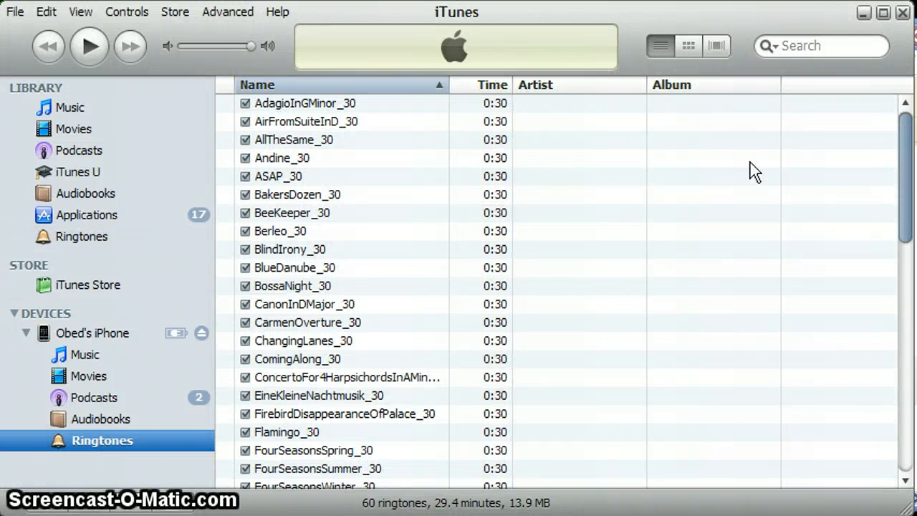
left_click_drag(902, 152, 907, 133)
left_click(71, 113)
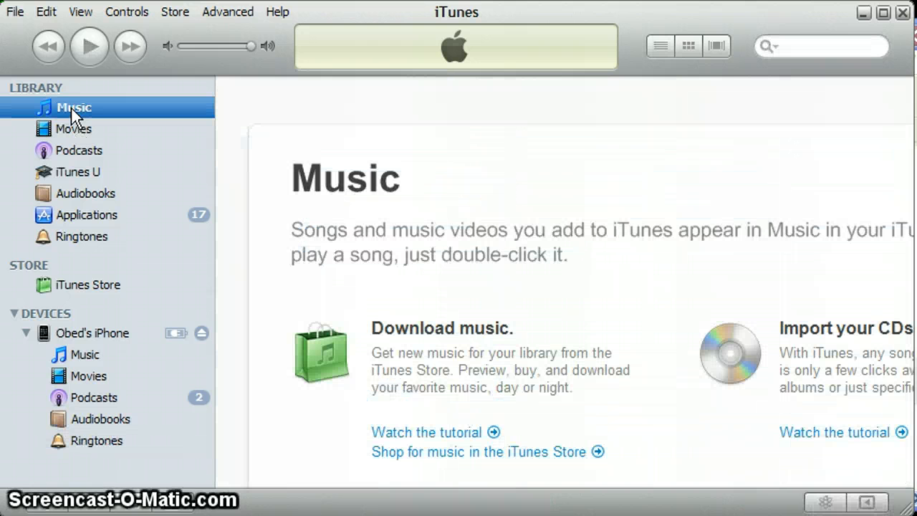
left_click(78, 237)
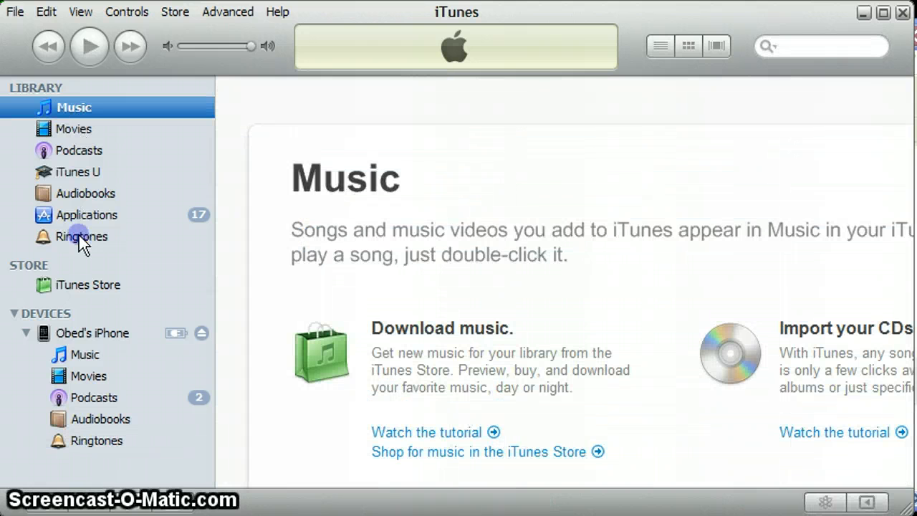